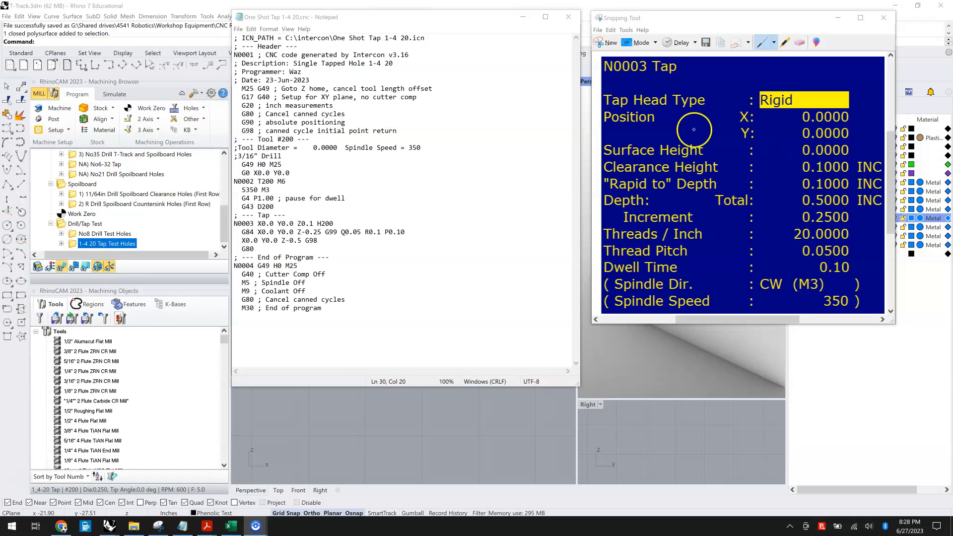
Step: Compare the reference tap program's G84 line and its Q value with the tap cycle parameter sheet
left_click_drag(706, 17, 601, 61)
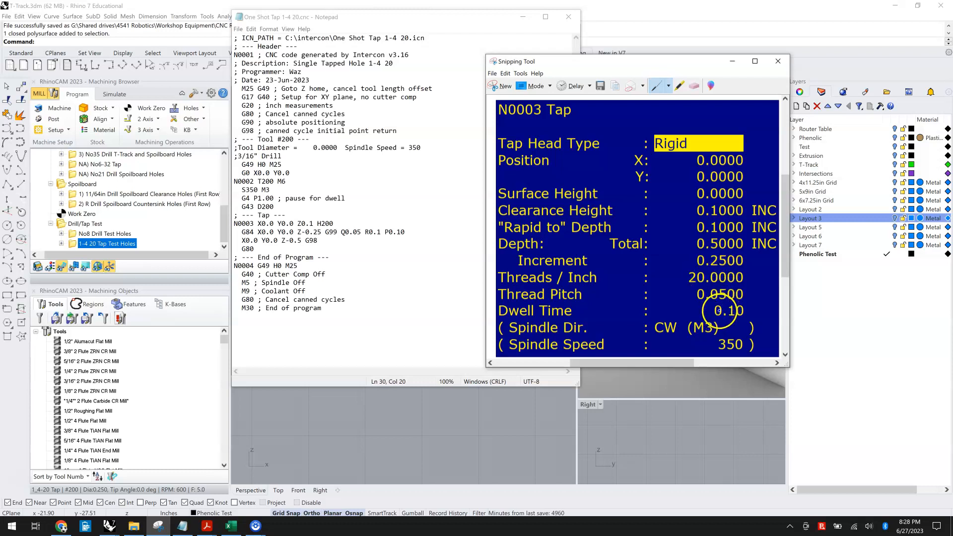
left_click_drag(529, 67, 626, 50)
left_click_drag(352, 25, 338, 80)
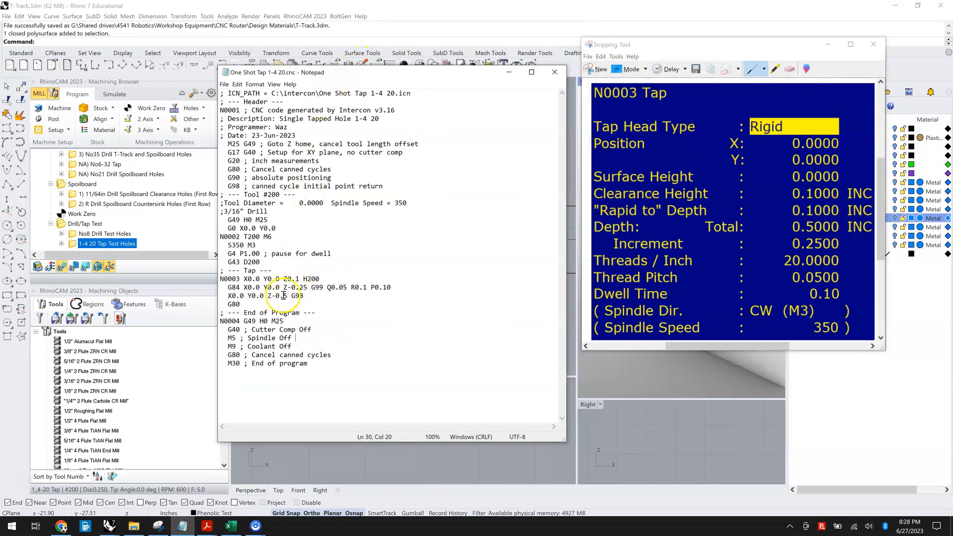
left_click_drag(229, 287, 396, 289)
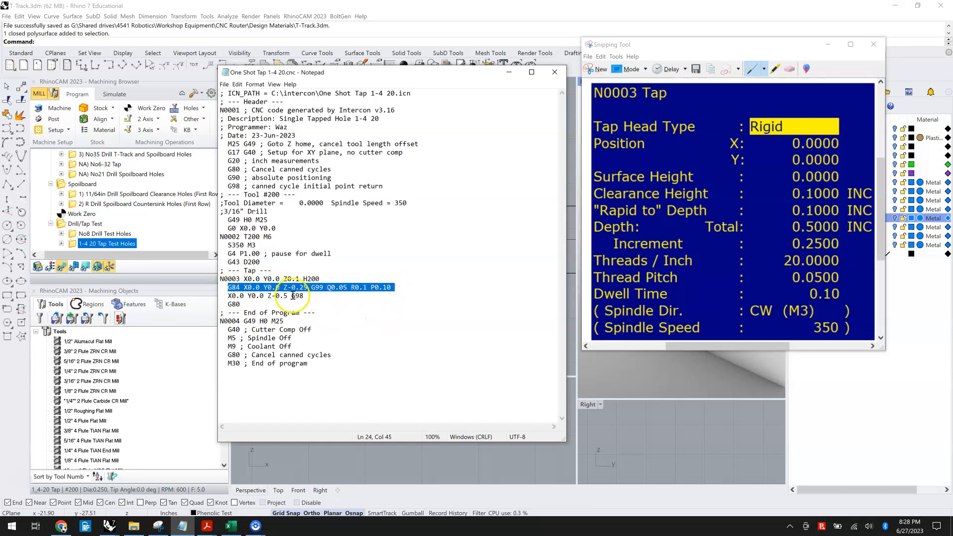
left_click(329, 288)
left_click_drag(343, 290, 351, 290)
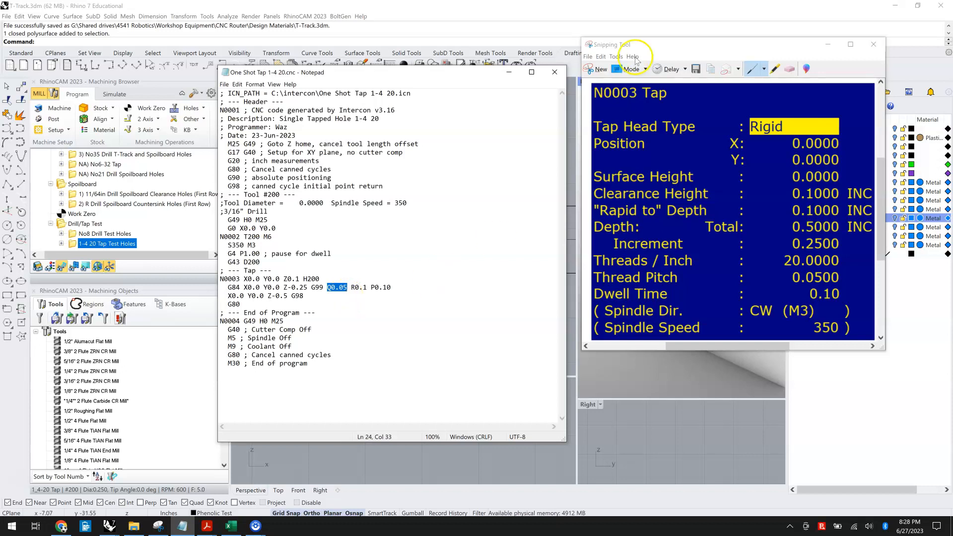
left_click(512, 73)
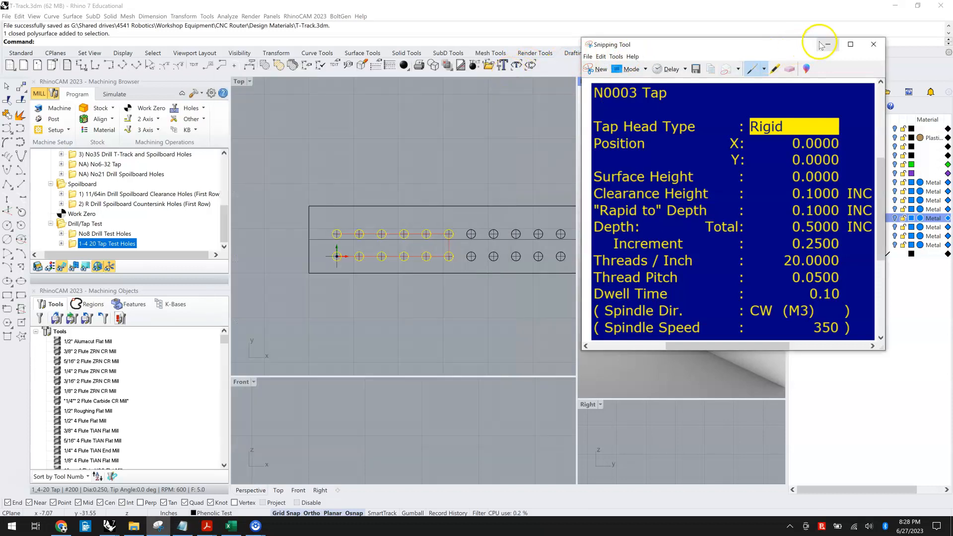
left_click(827, 44)
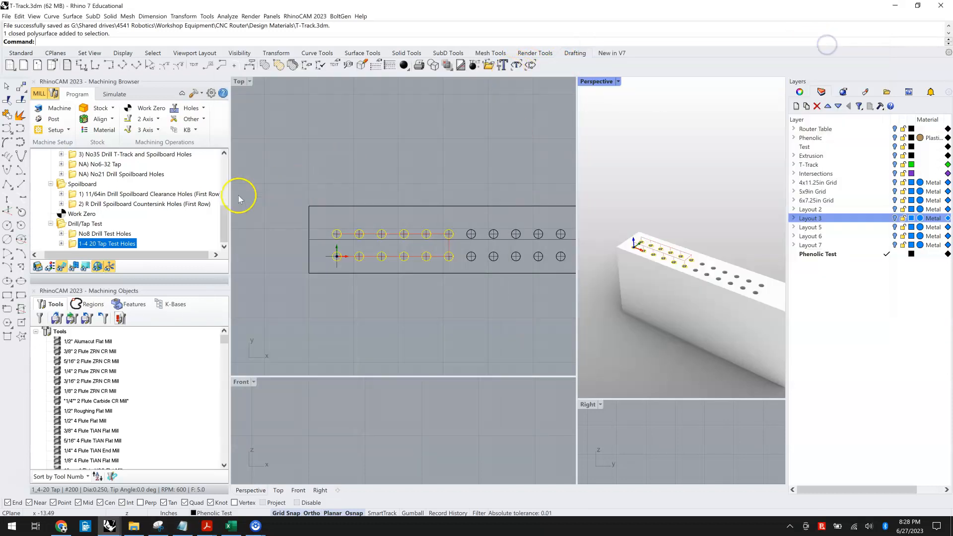
Step: Regenerate the 1-4 20 Tap Test Holes operation with its tap type set to Tap
right_click(73, 246)
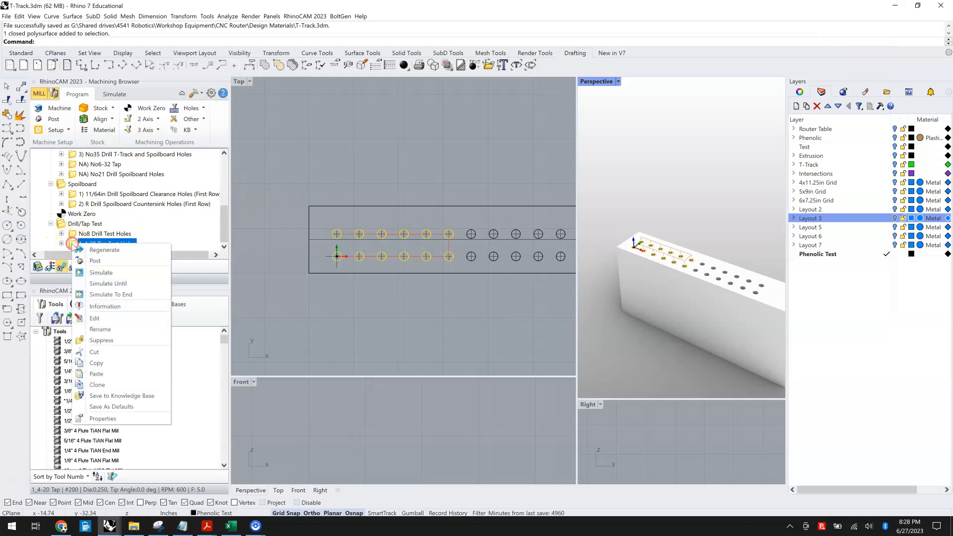
left_click(75, 250)
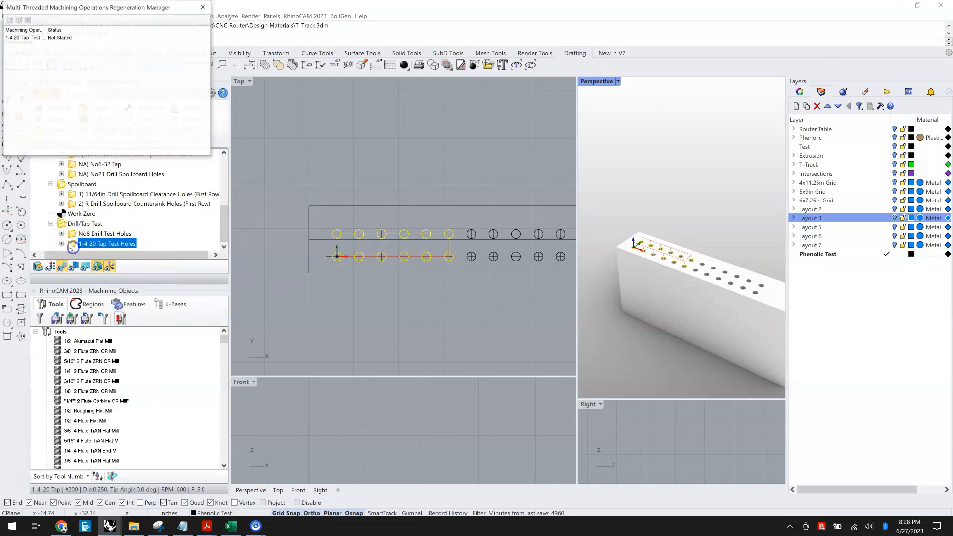
double_click(118, 242)
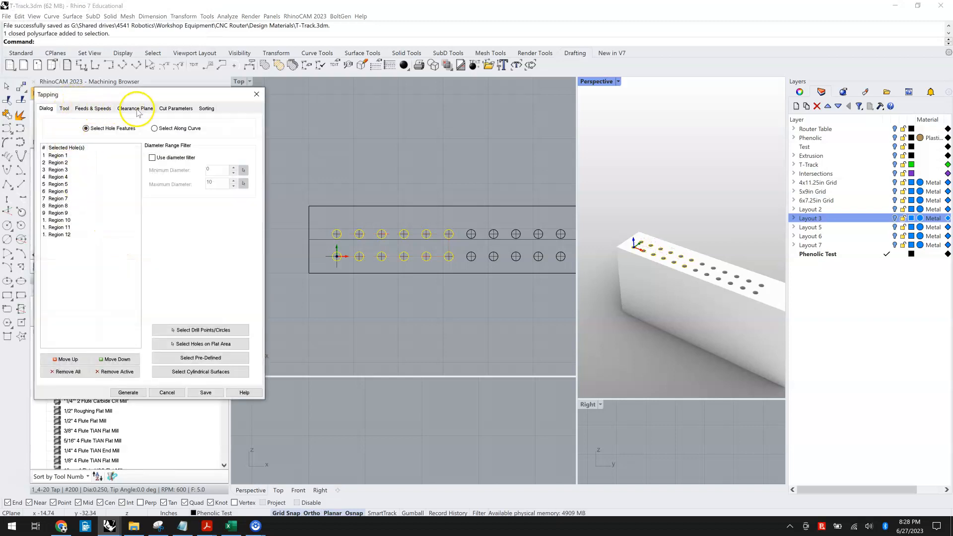
left_click(171, 109)
left_click(109, 136)
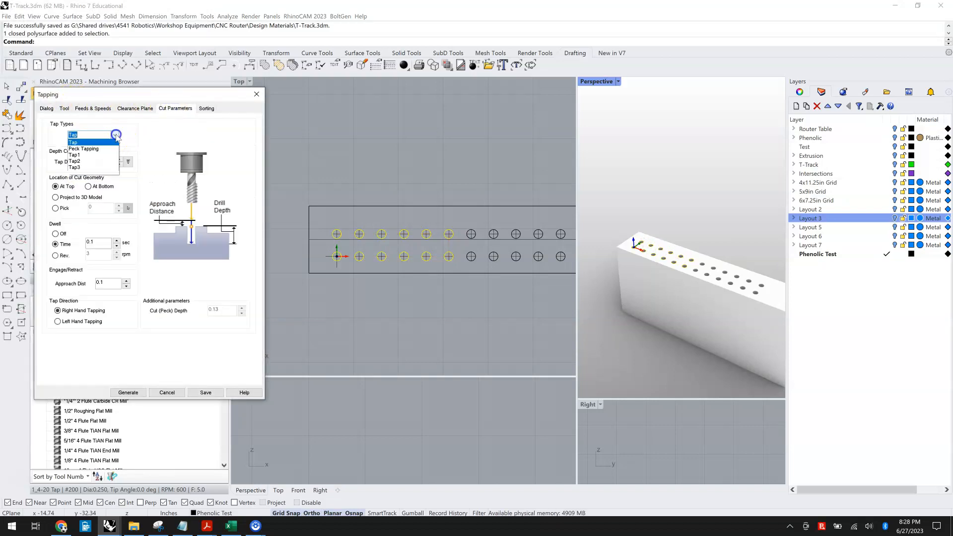
left_click(99, 144)
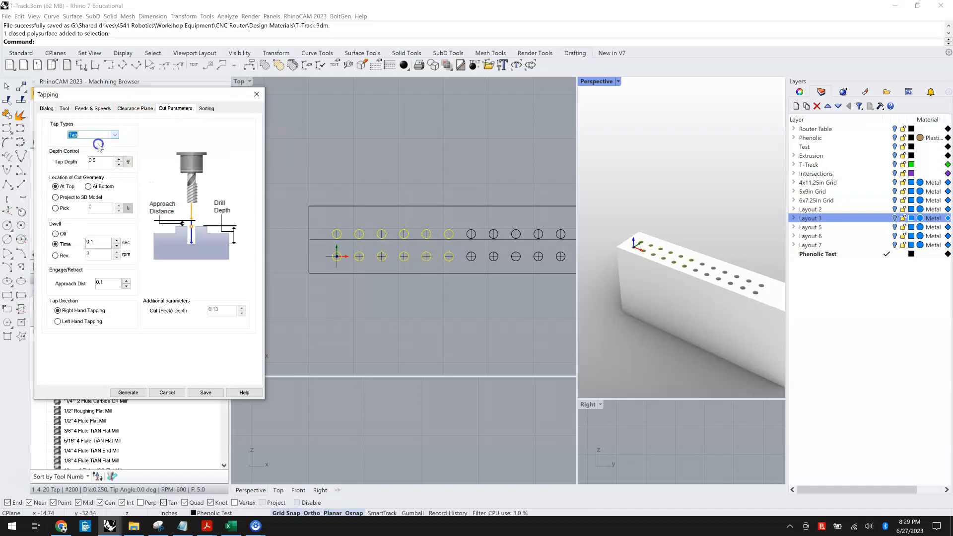
left_click(129, 393)
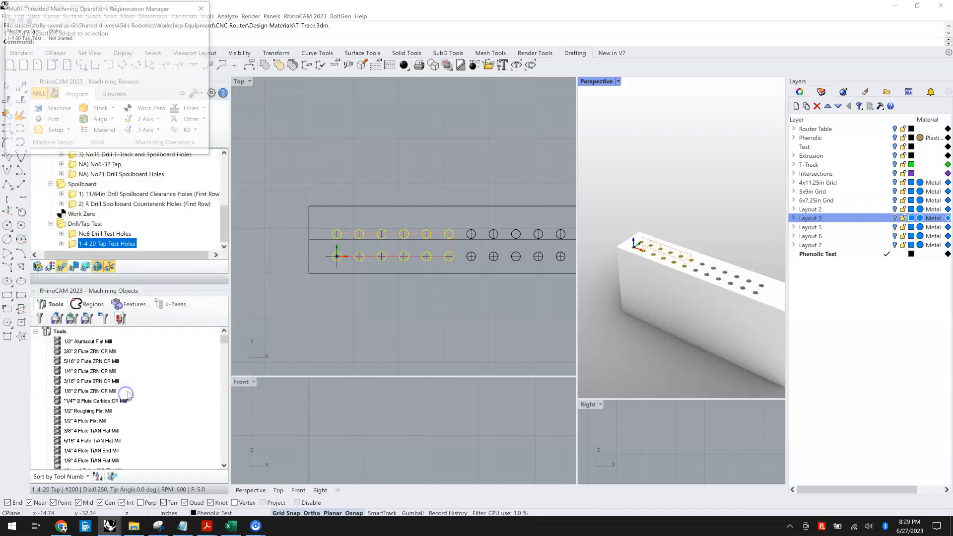
Step: Post the 1-4 20 Tap Test Holes operation, replacing 1-4 20 Tap Test Holes.nc, and review its G84 line
right_click(71, 246)
left_click(82, 260)
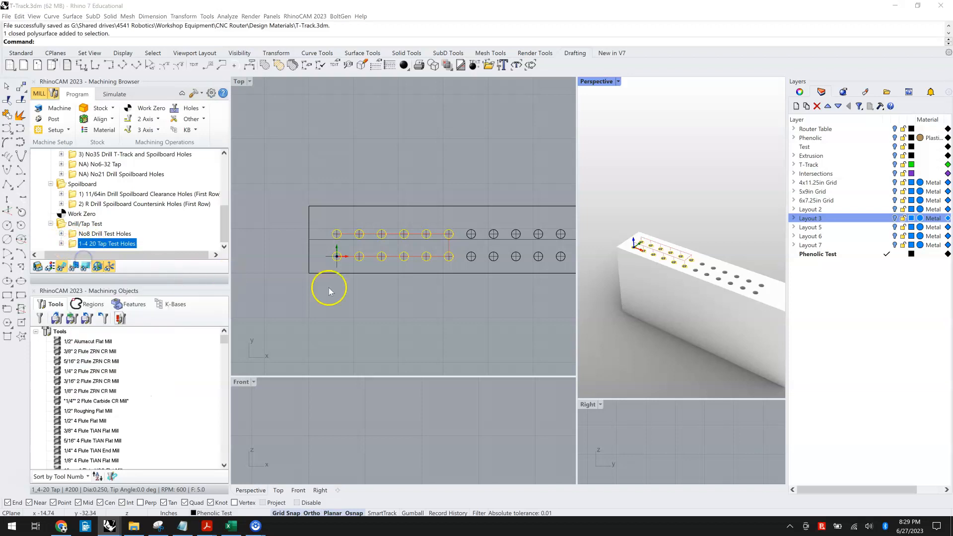
left_click(593, 320)
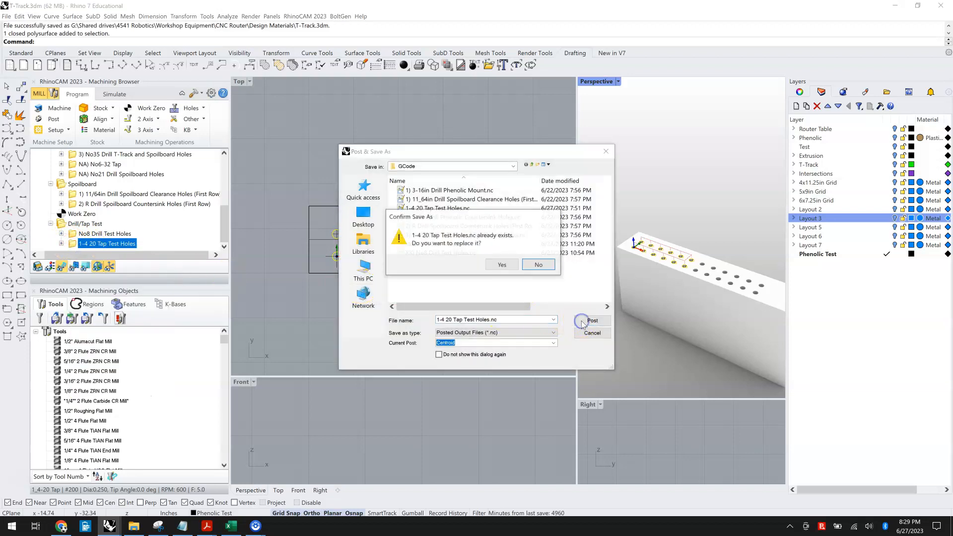
left_click(502, 265)
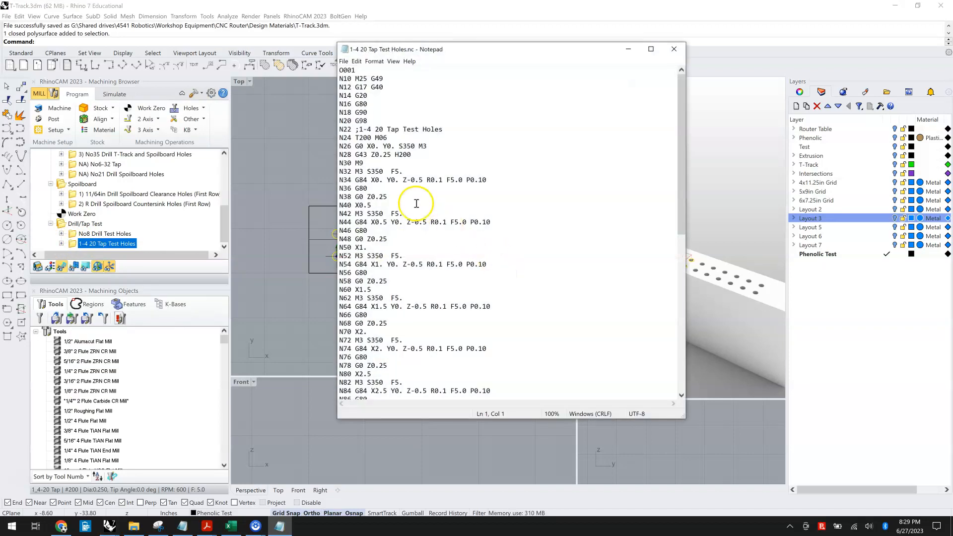
left_click_drag(357, 181, 482, 182)
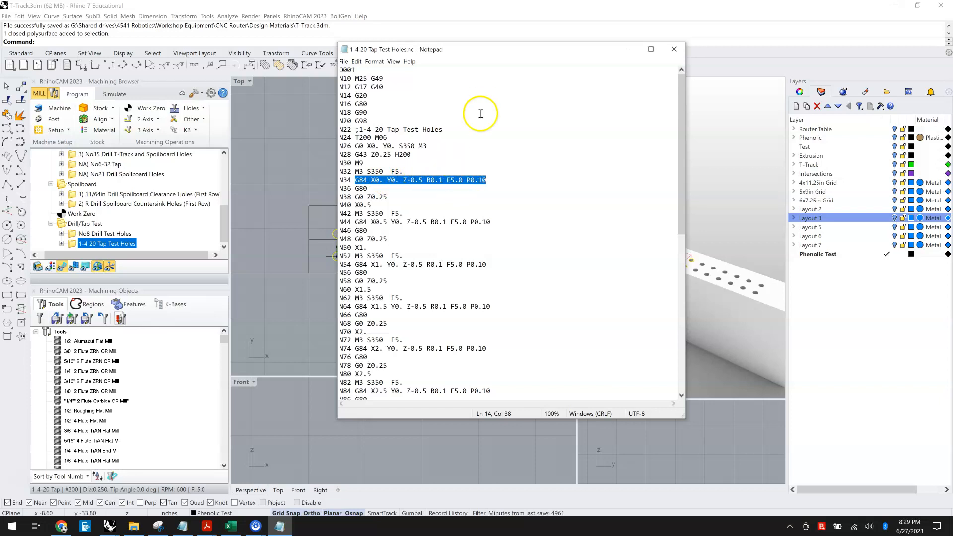
left_click(676, 51)
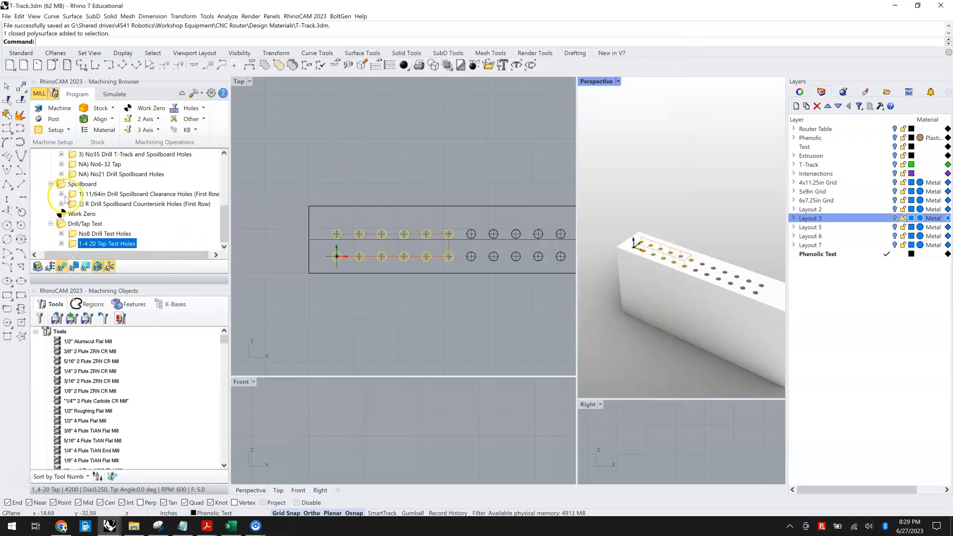
Step: Open the Centroid post-processor for editing and copy the Tap (Clockwise) cycle code
left_click(53, 121)
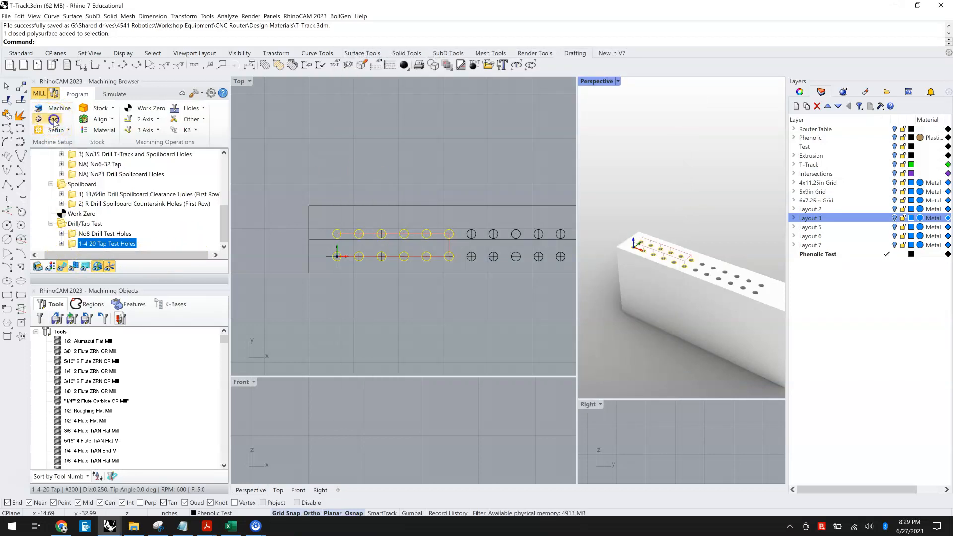
left_click(195, 169)
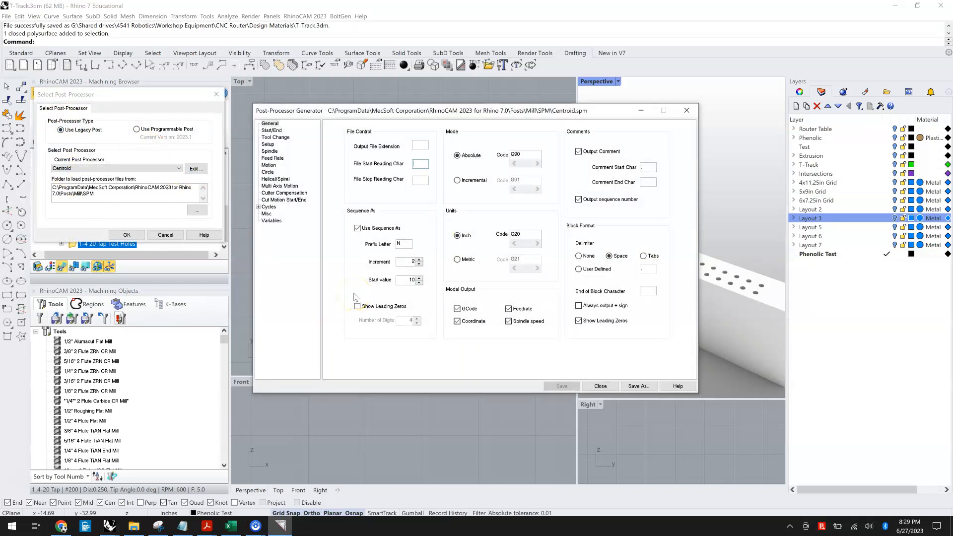
left_click(258, 207)
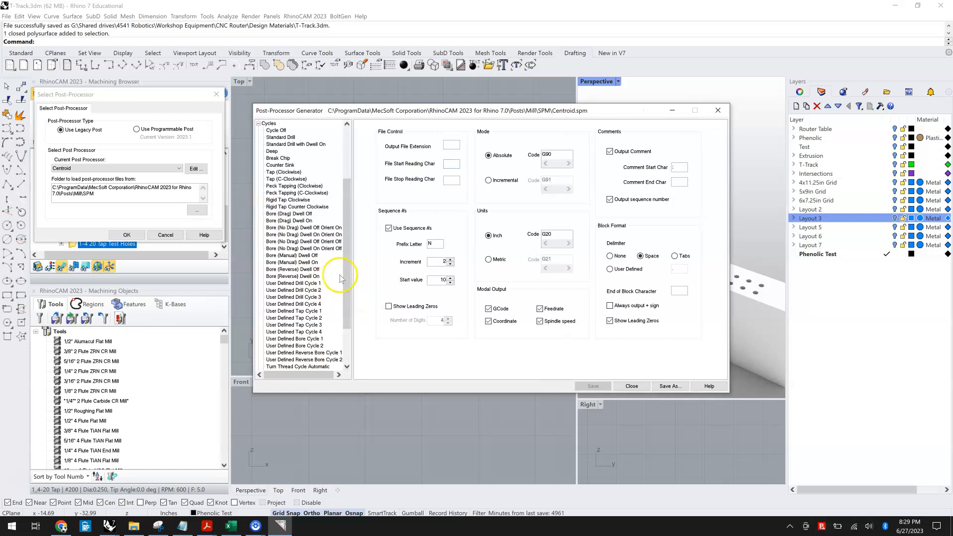
left_click(281, 173)
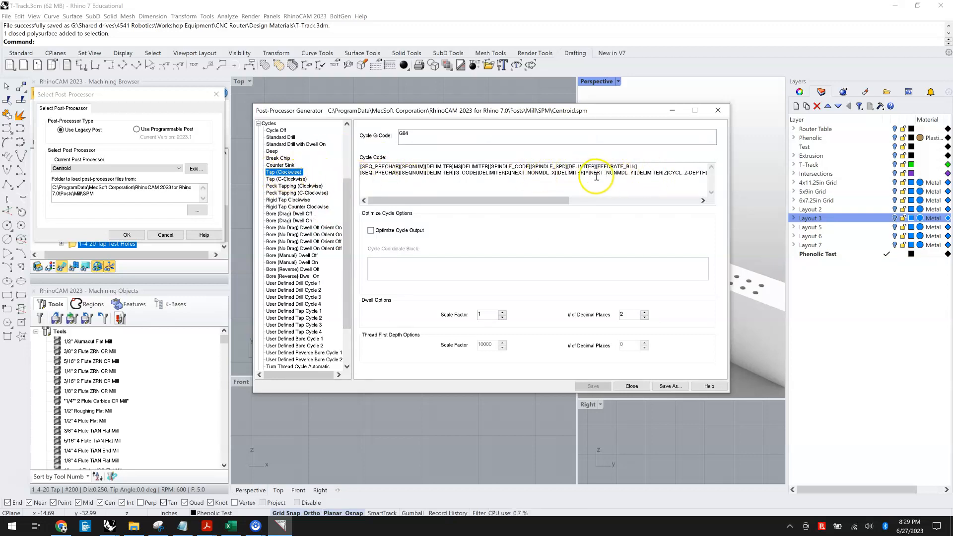
left_click(554, 185)
left_click_drag(554, 185, 358, 162)
key("ctrl+c")
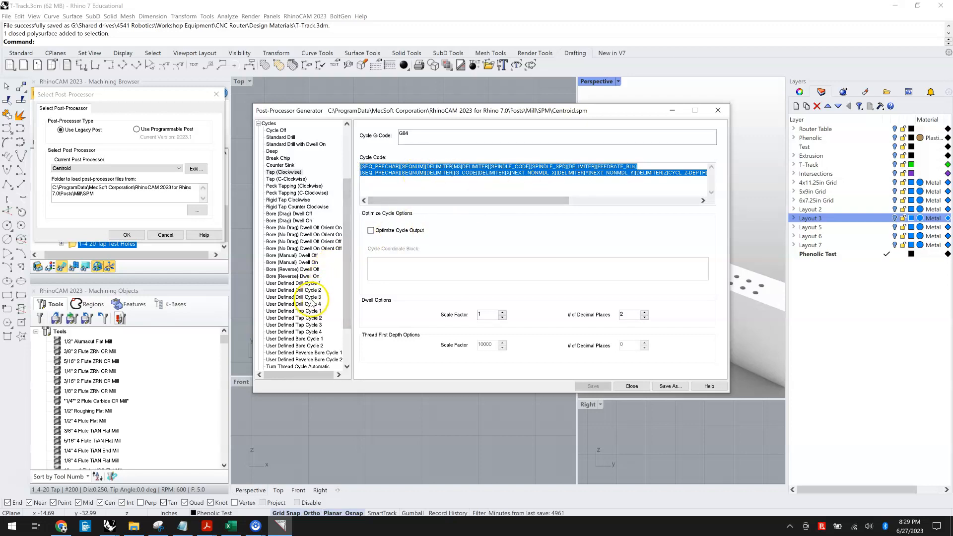
Step: Set User Defined Tap Cycle 3's G-code to G84 and paste the copied cycle code into it
left_click(310, 319)
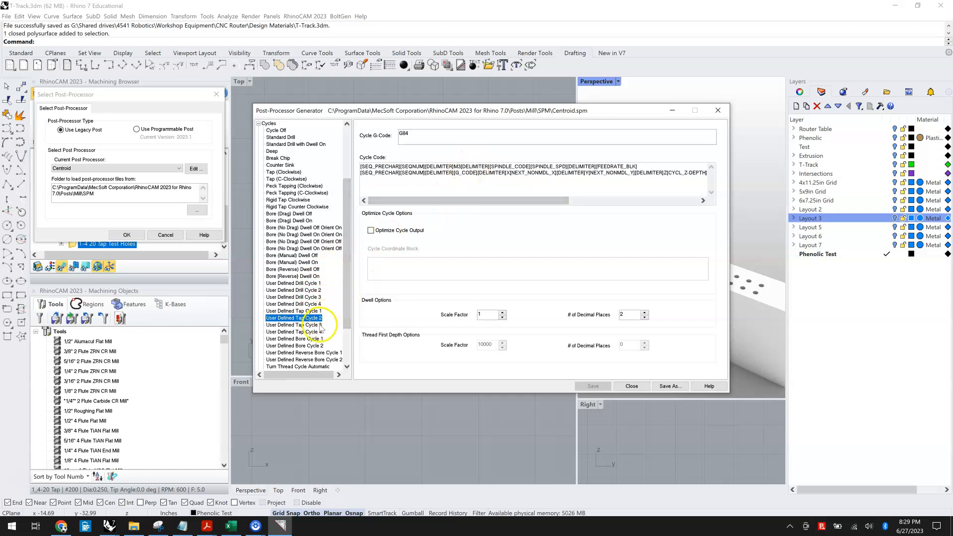
left_click(318, 324)
left_click(418, 138)
left_click(419, 138)
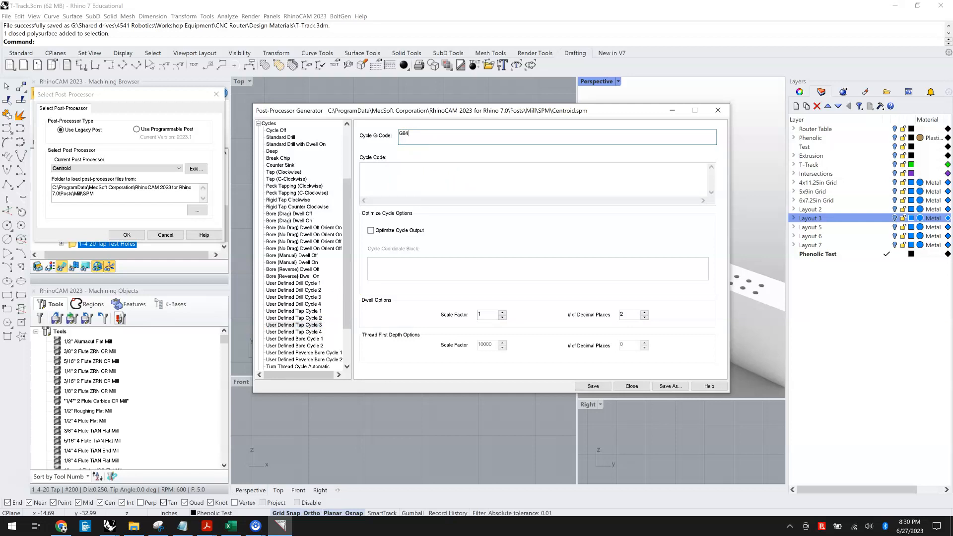
left_click(422, 174)
left_click(413, 168)
key("ctrl+v")
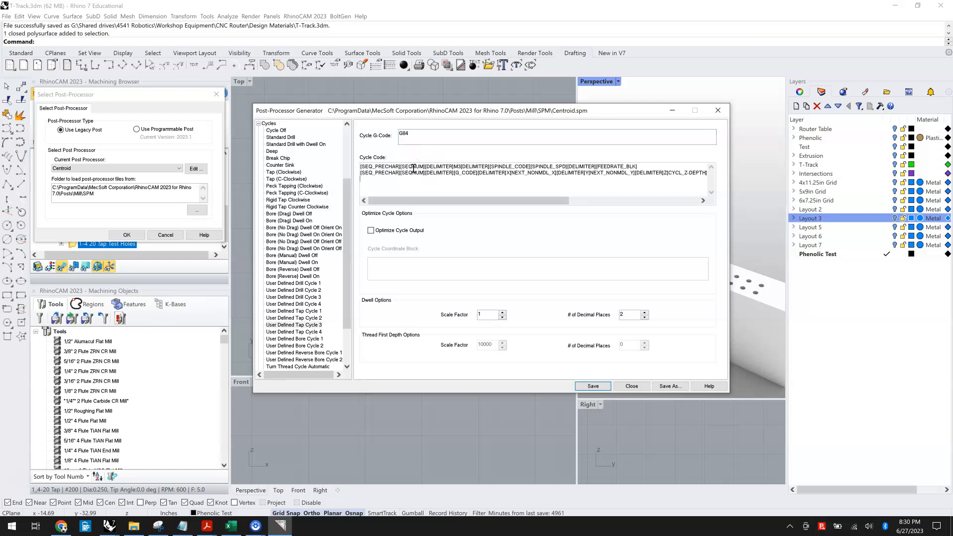
Step: Replace the feed-rate term at the end of the cycle code with Q[CYCL_TP]
left_click(453, 181)
left_click_drag(454, 200, 595, 216)
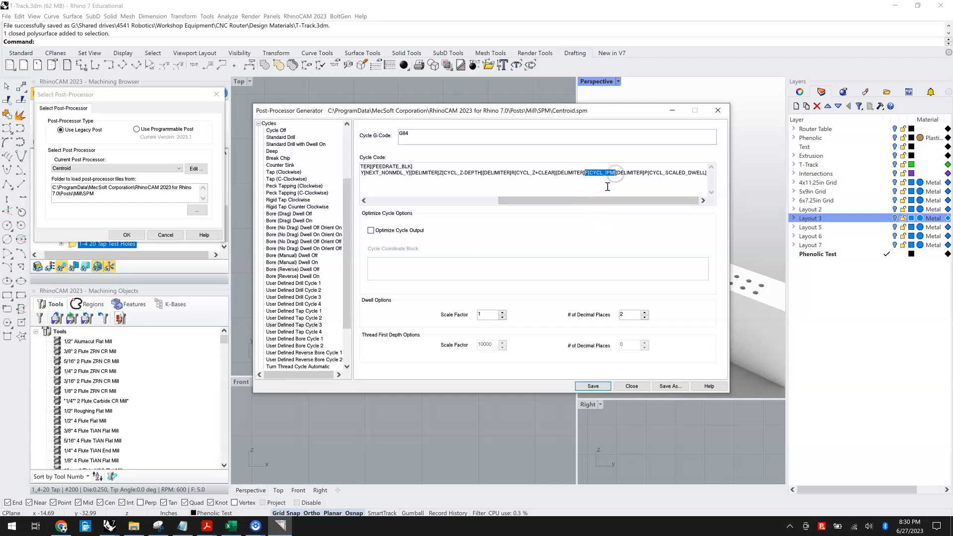
key("BackSpace")
type("Q")
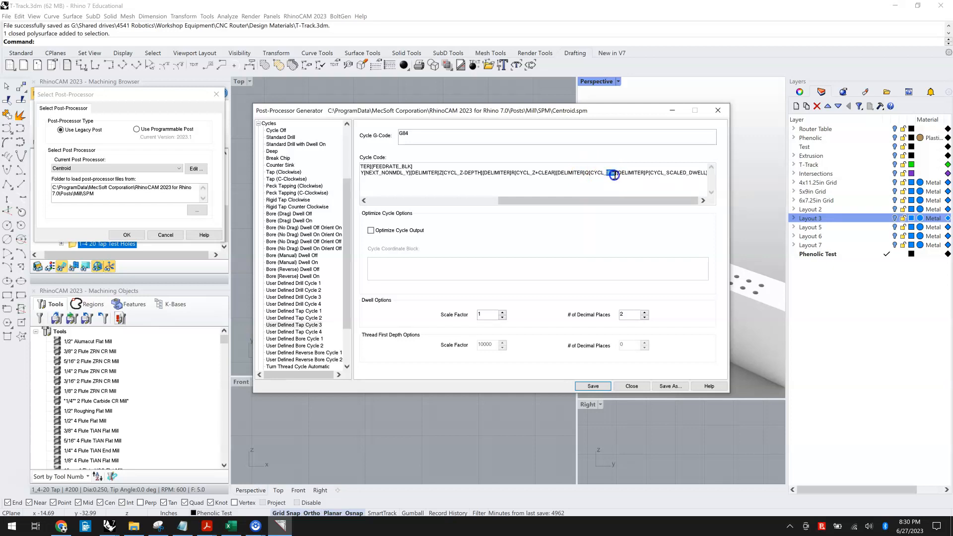
type("TPI")
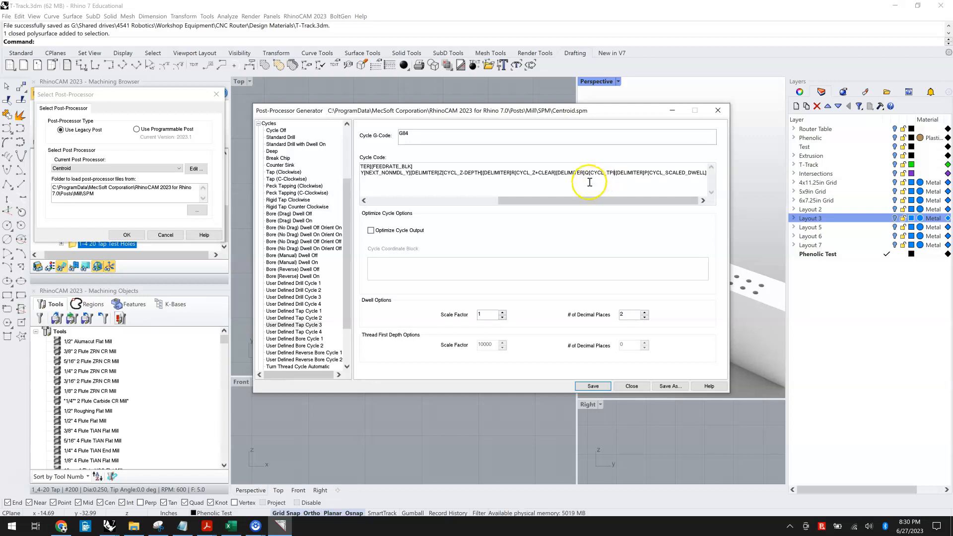
Step: Save the modified Centroid post-processor and close the editor
left_click(486, 203)
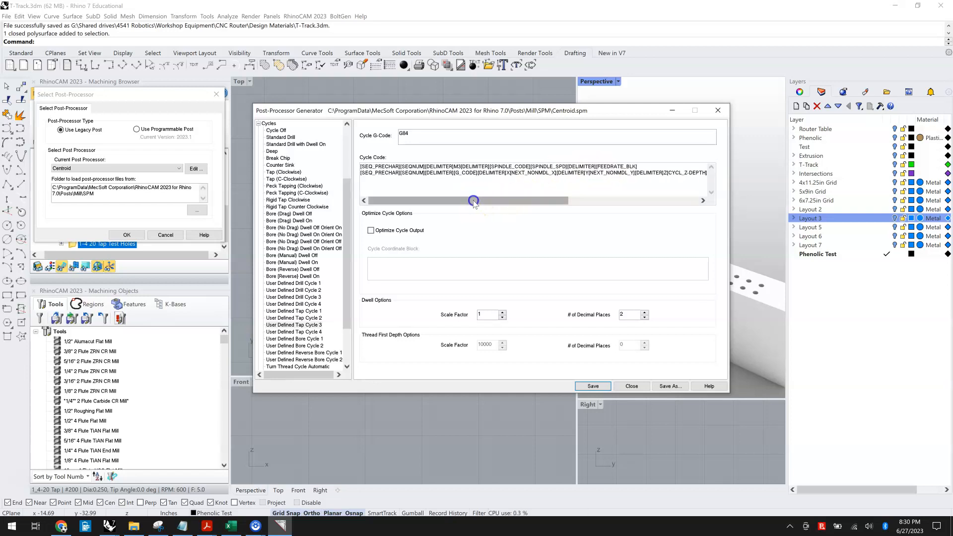
left_click(485, 315)
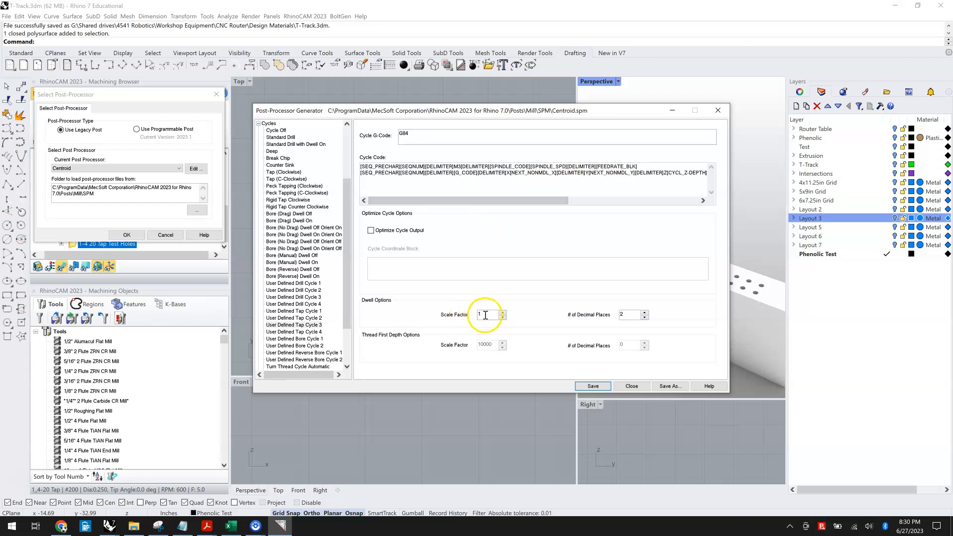
left_click_drag(541, 202, 674, 210)
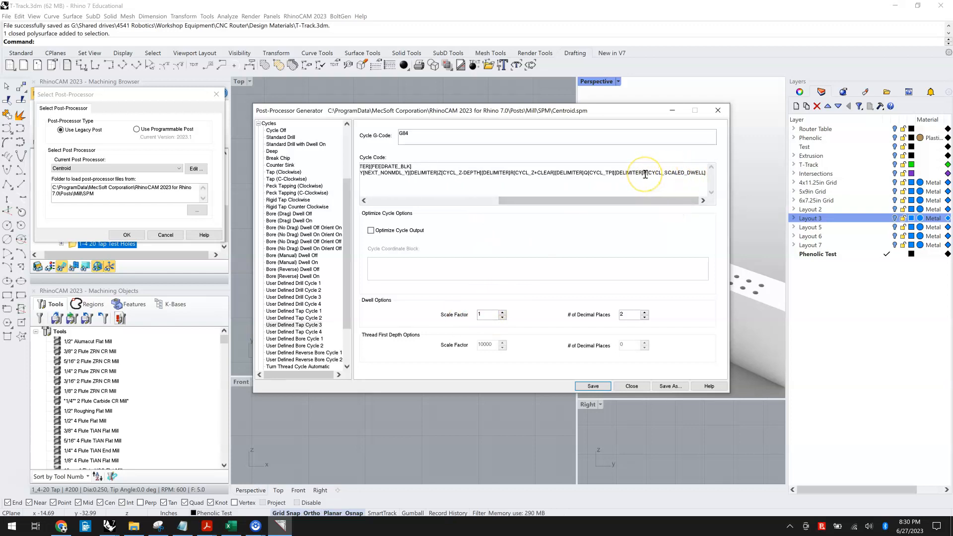
left_click(482, 317)
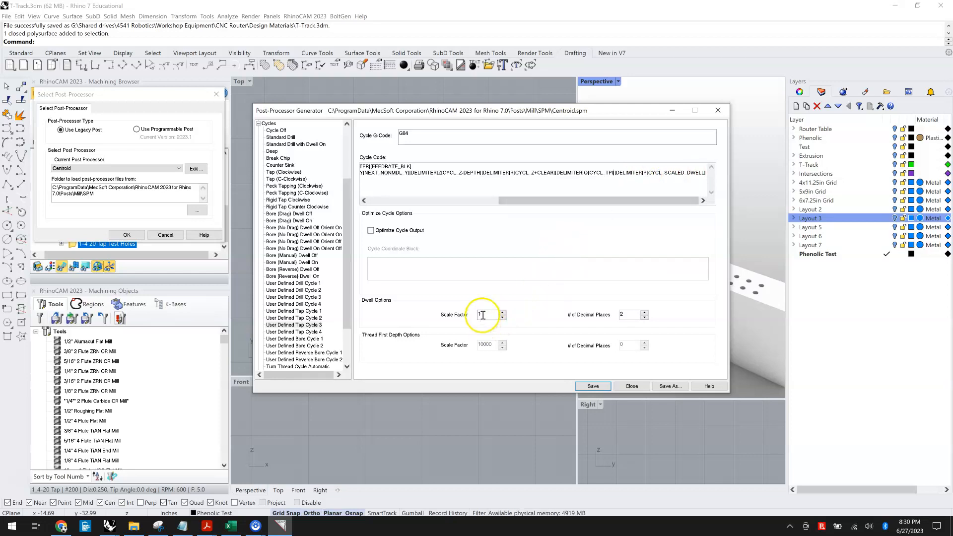
left_click(628, 315)
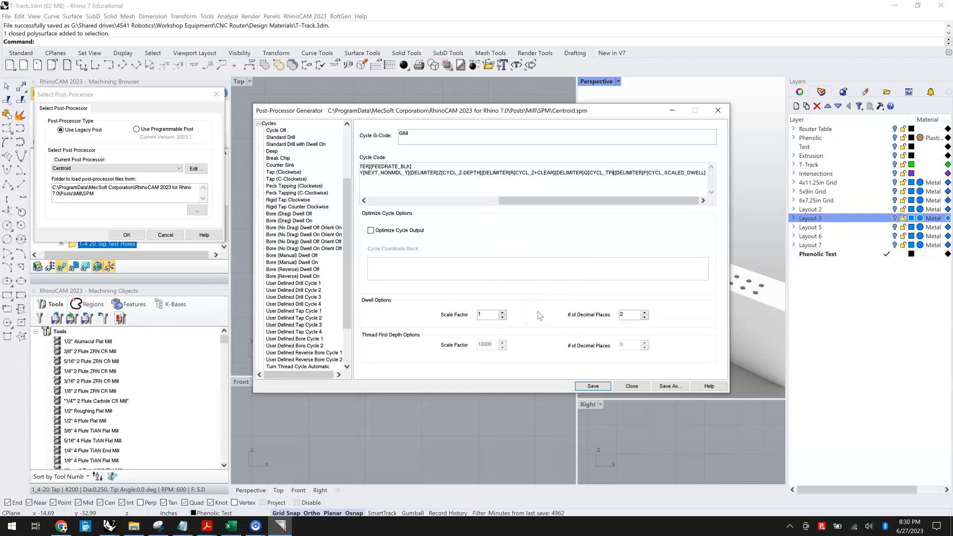
left_click(595, 387)
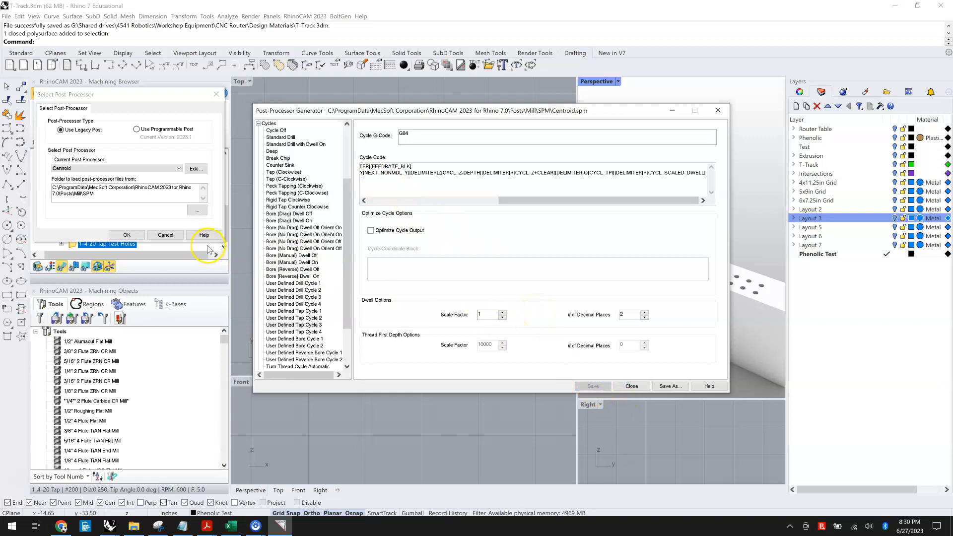
left_click(632, 387)
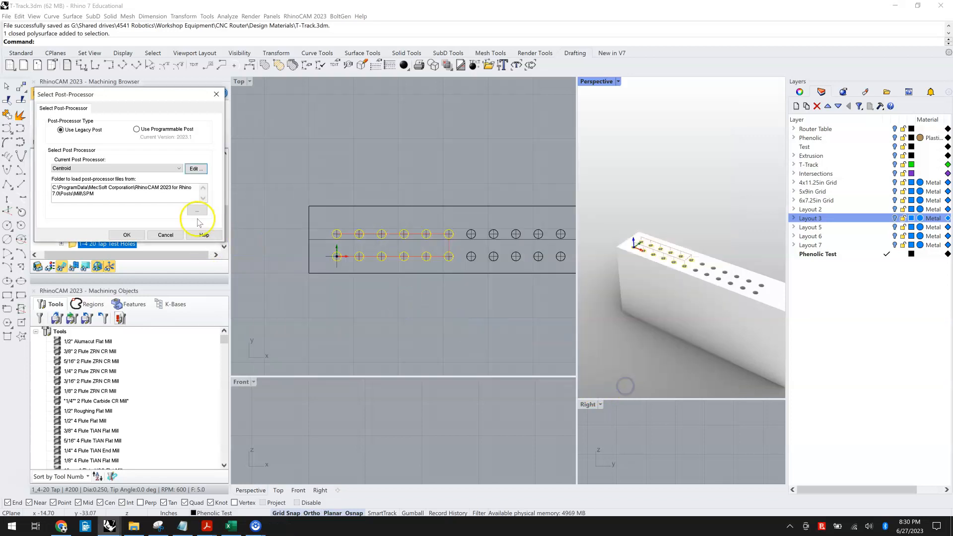
Step: Confirm the post-processor selection and regenerate the 1-4 20 Tap Test Holes operation
left_click(127, 234)
right_click(73, 246)
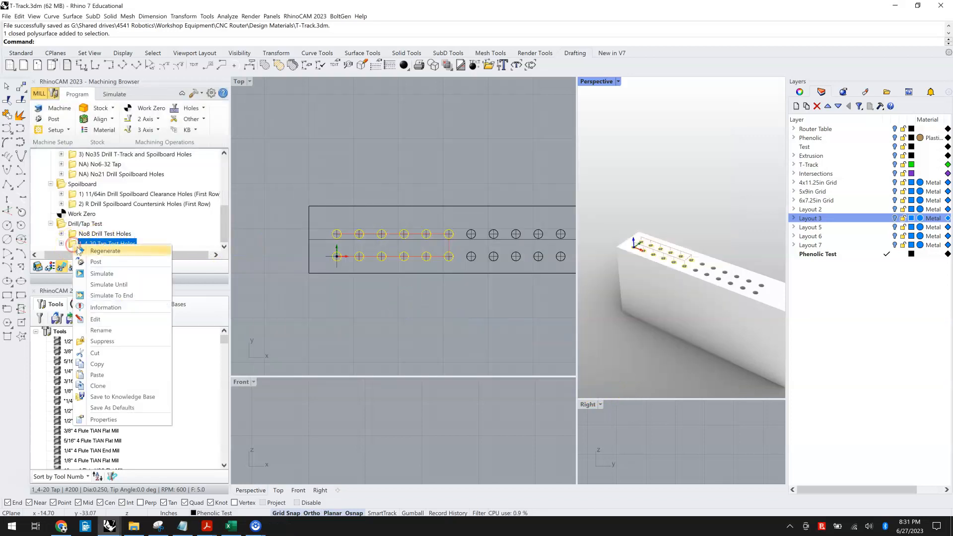
left_click(79, 251)
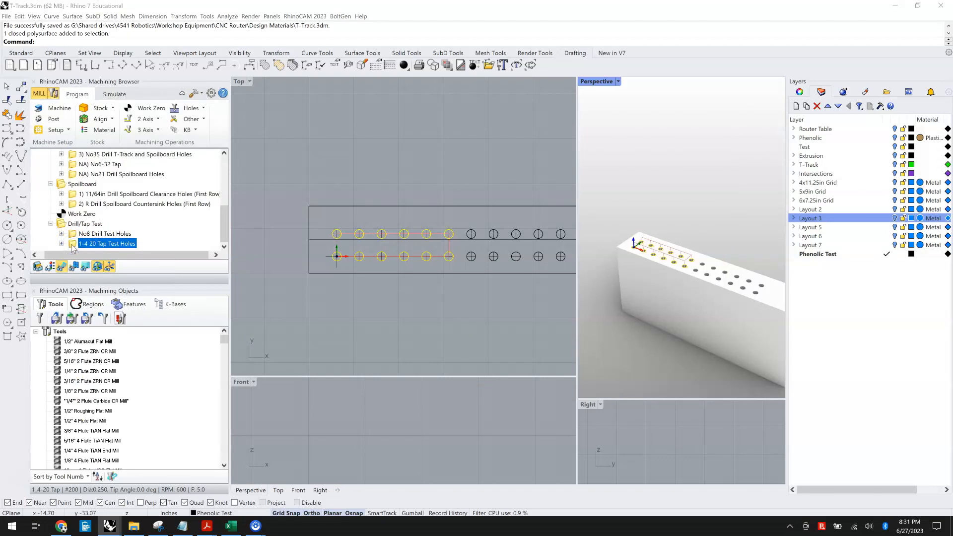
Step: Open the 1-4 20 Tap Test Holes tapping operation and set its tap type to Tap3
double_click(72, 243)
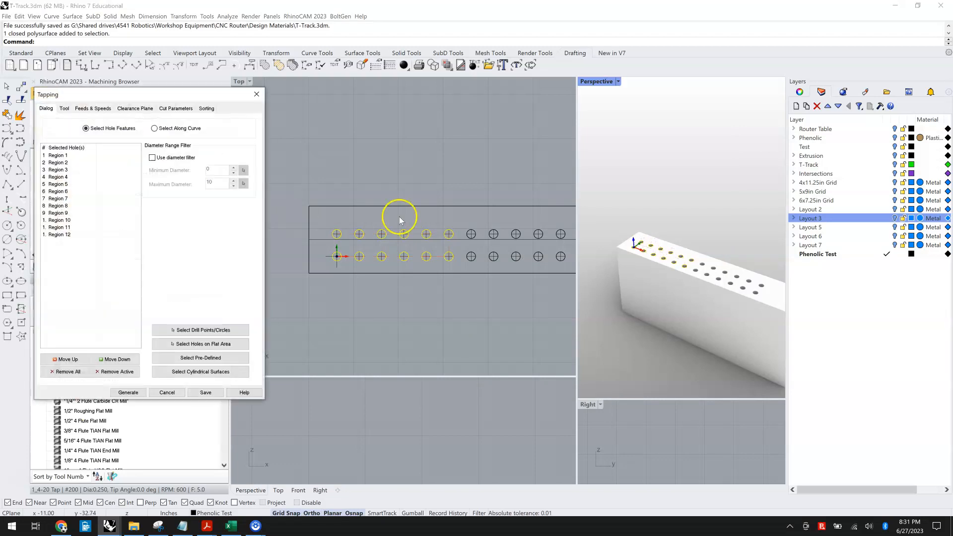
left_click(169, 108)
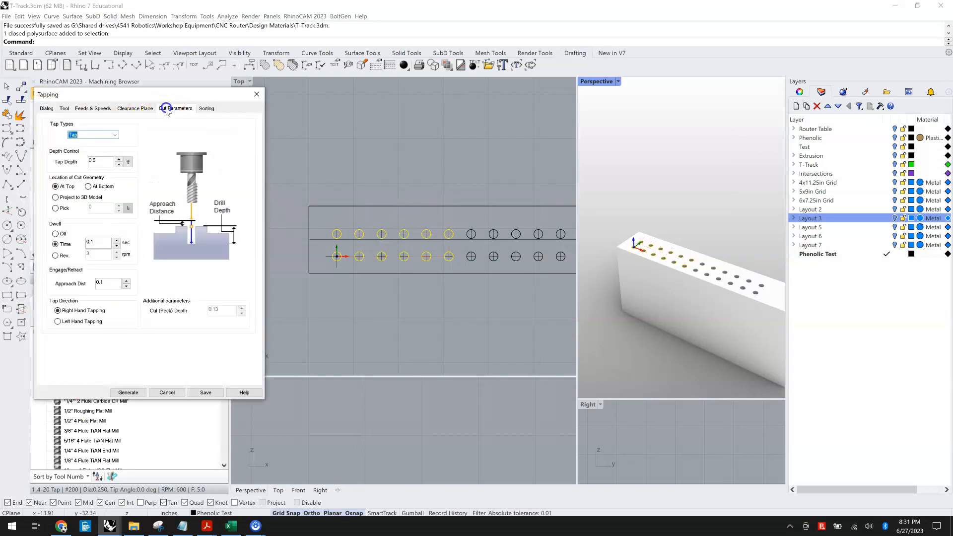
left_click(115, 135)
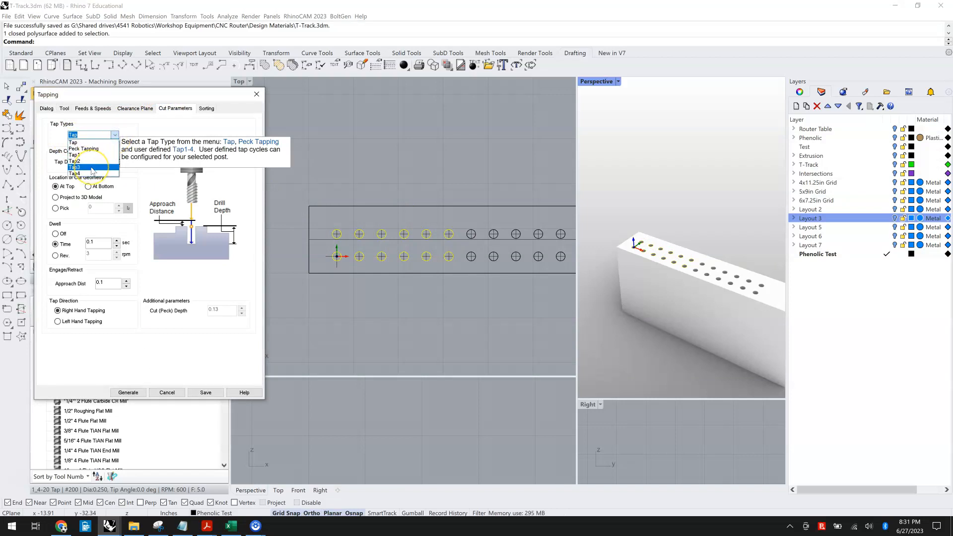
left_click(91, 171)
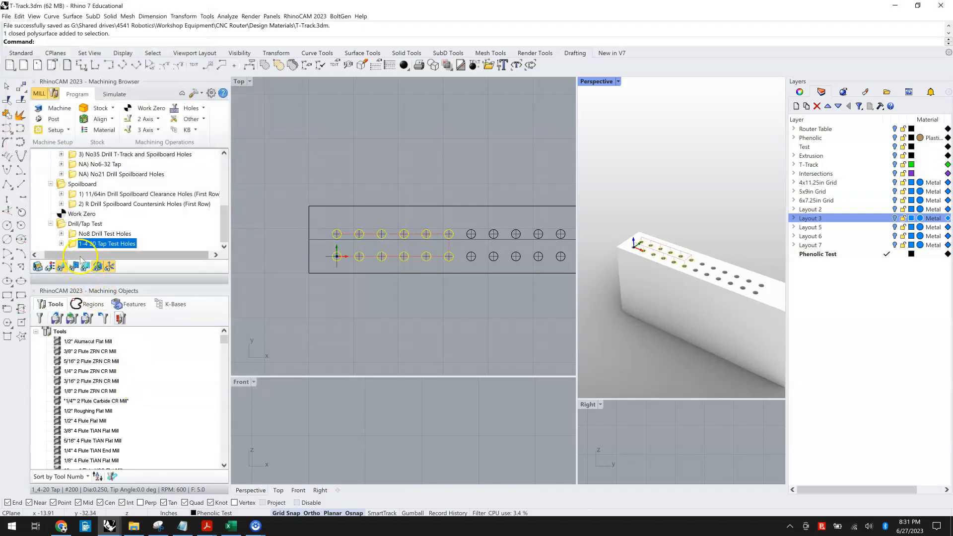
Step: Post the operation as 1-4 20 Tap Test Holes.nc, overwriting the old file, then inspect the first G84 line and close the output
right_click(70, 242)
left_click(93, 259)
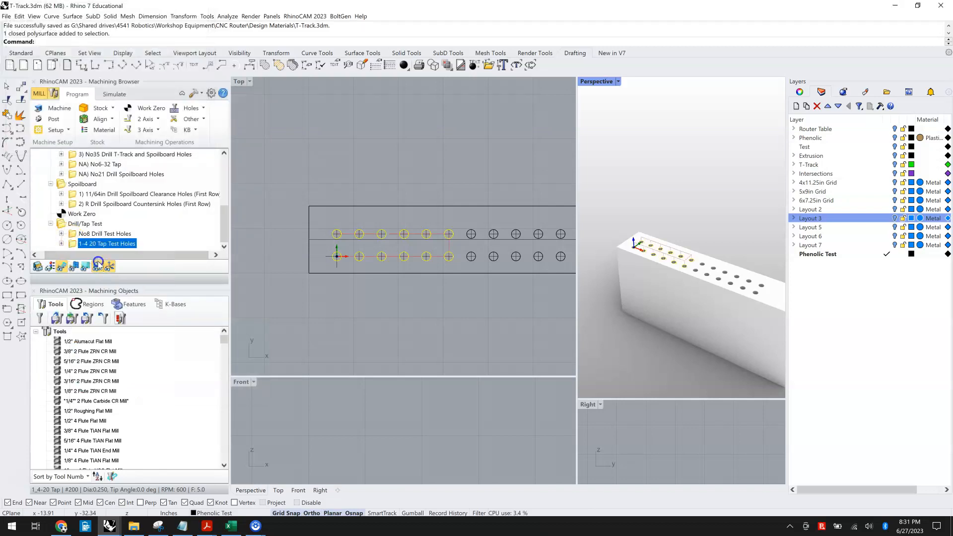
left_click(593, 320)
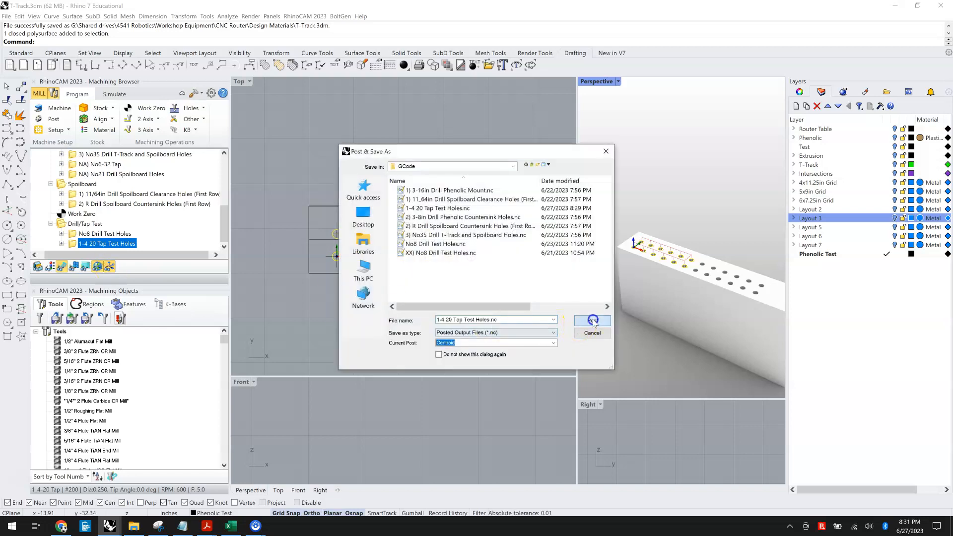
left_click(517, 268)
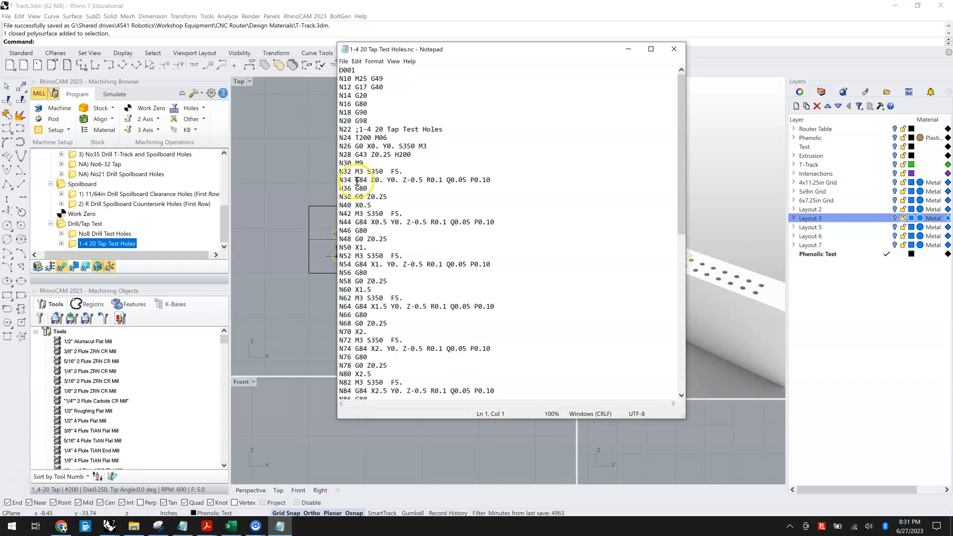
left_click_drag(355, 180, 489, 180)
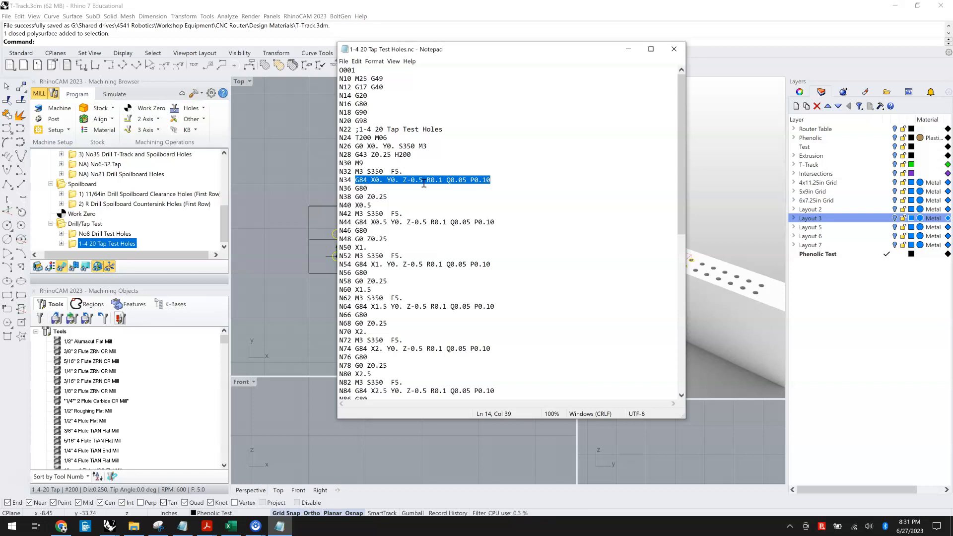
left_click(675, 49)
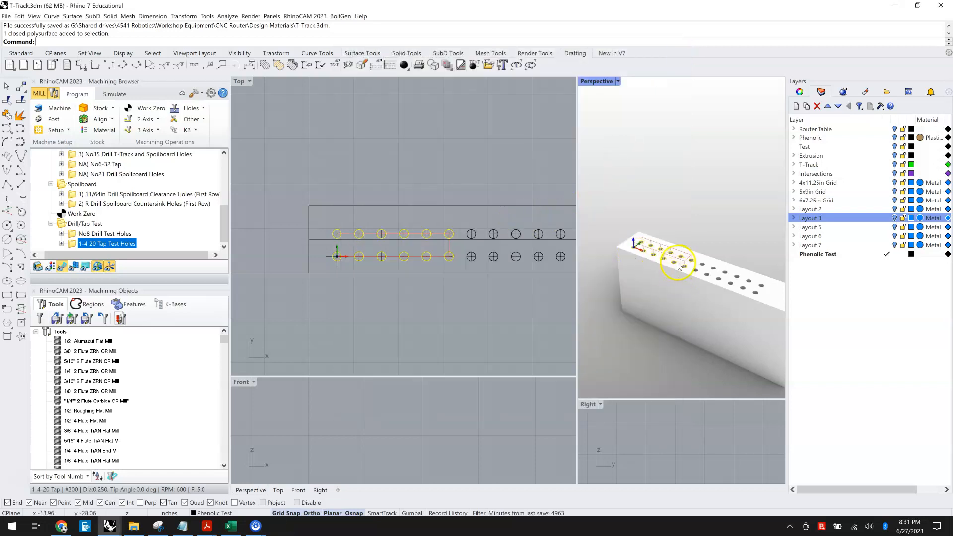